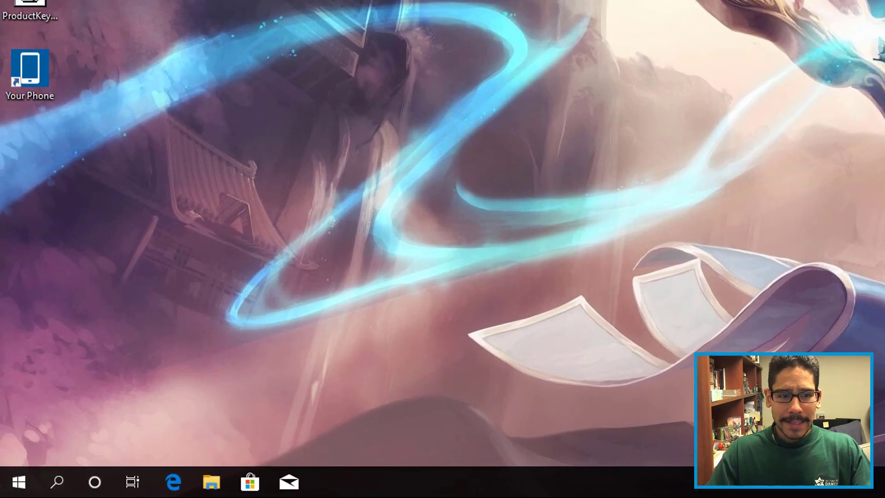
Run winver from the Start menu's Run dialog to check the Windows version
right_click(19, 482)
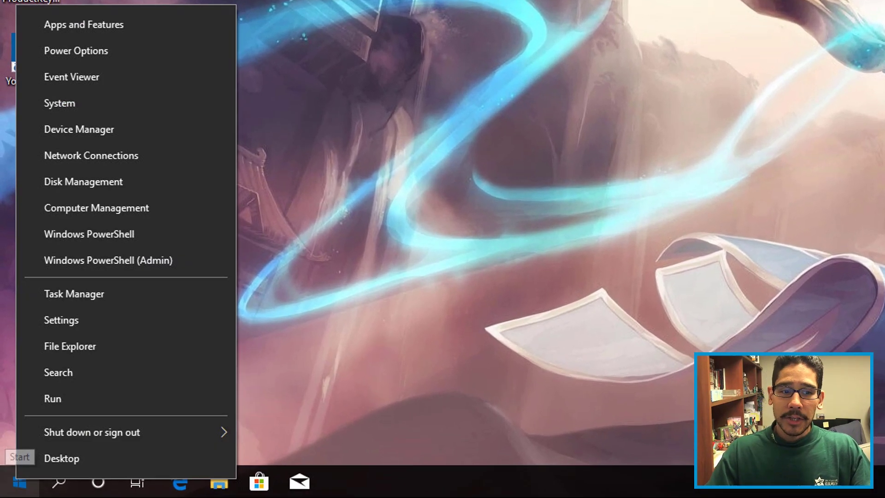
key(r)
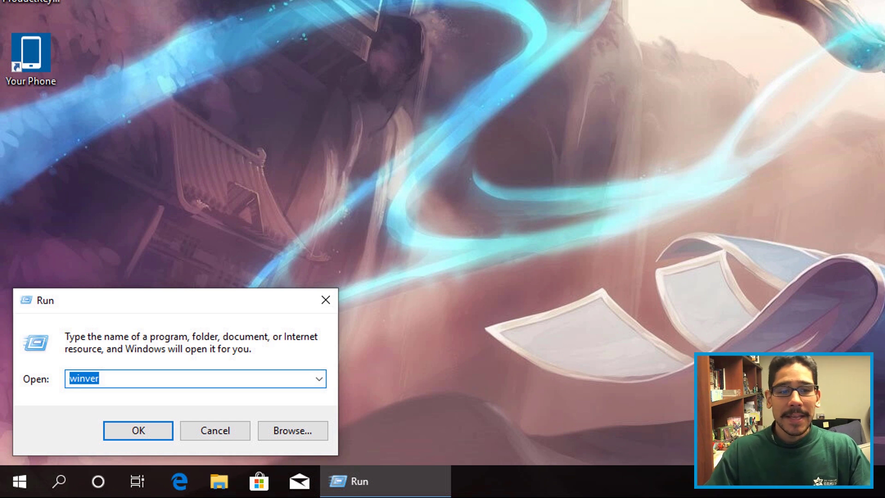
key(Return)
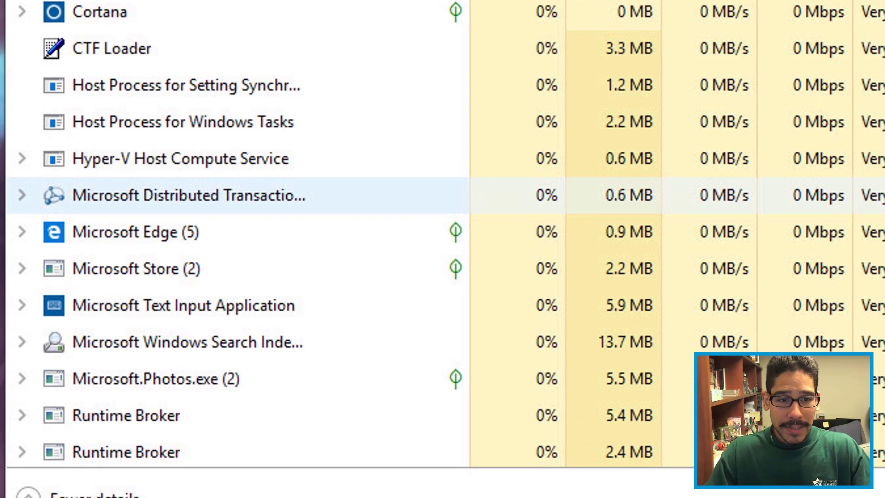
Expand the Microsoft Edge (5) group in Task Manager's Processes list
click(22, 231)
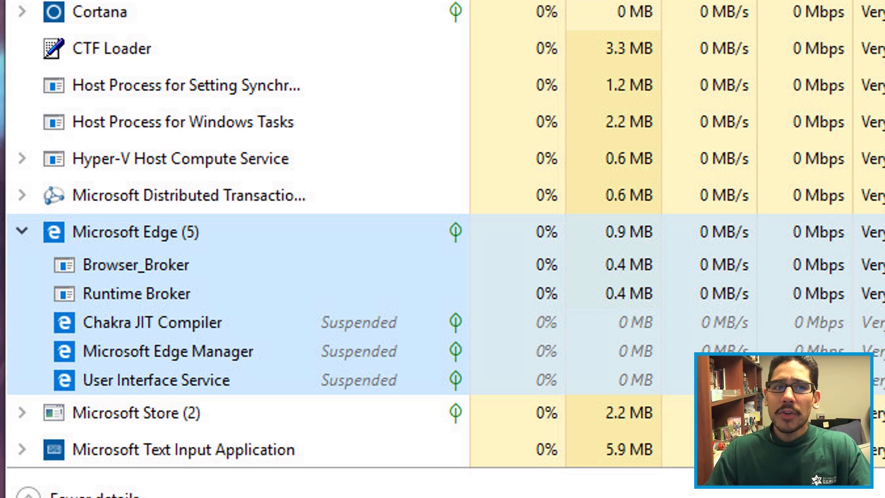
text(gpedit.msc)
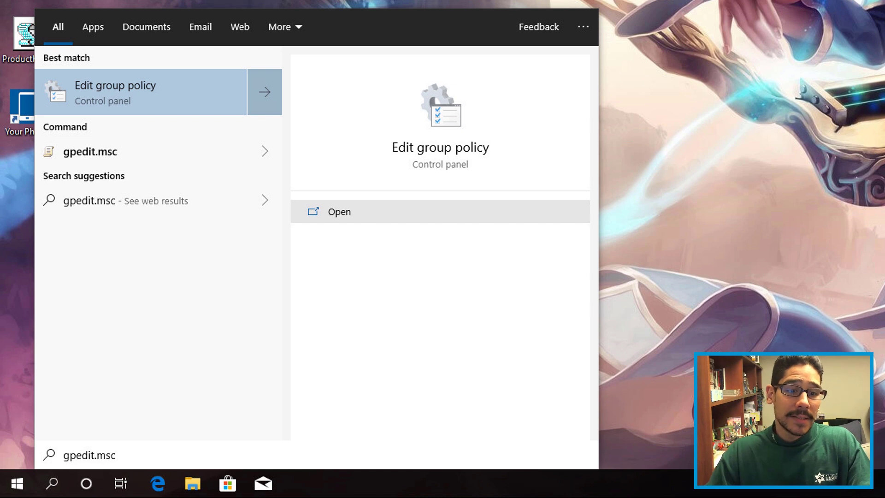
Launch gpedit.msc, navigate to Administrative Templates > Windows Components > Microsoft Edge, and select the pre-launch policy
key(Return)
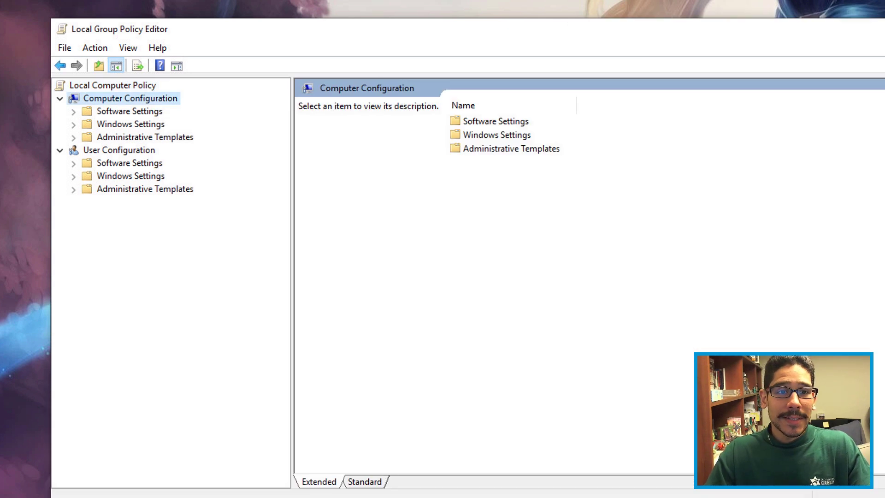
key(Down)
key(Down)
key(Down)
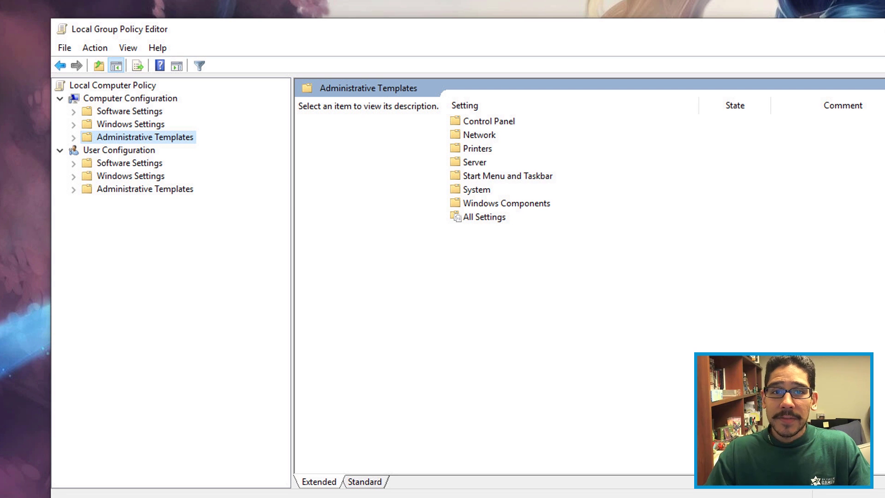
key(Right)
key(Down)
key(Down)
key(Down)
key(Right)
text(microsoft edge)
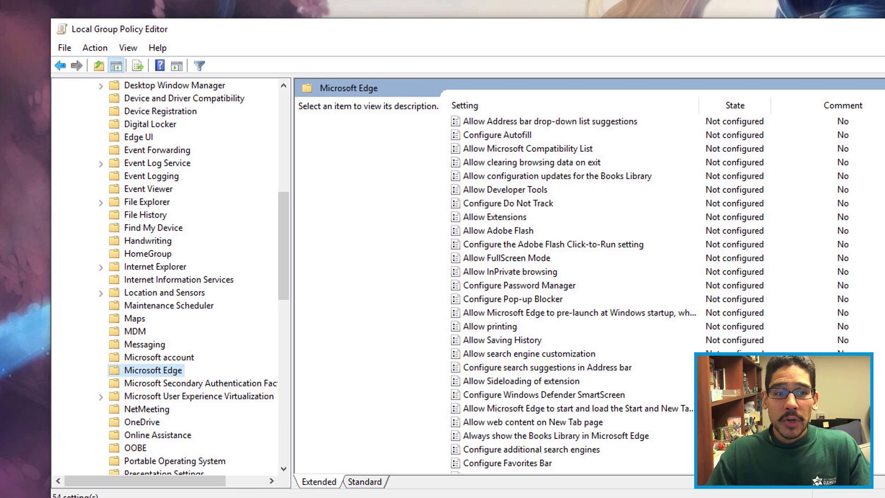
key(Tab)
text(allow microsoft edge to)
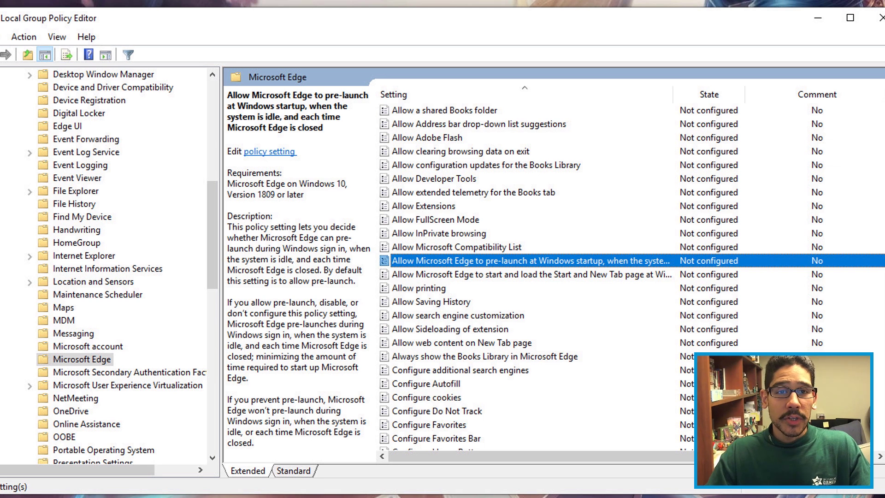
Open the 'Allow Microsoft Edge to pre-launch at Windows startup' policy's settings dialog
key(Return)
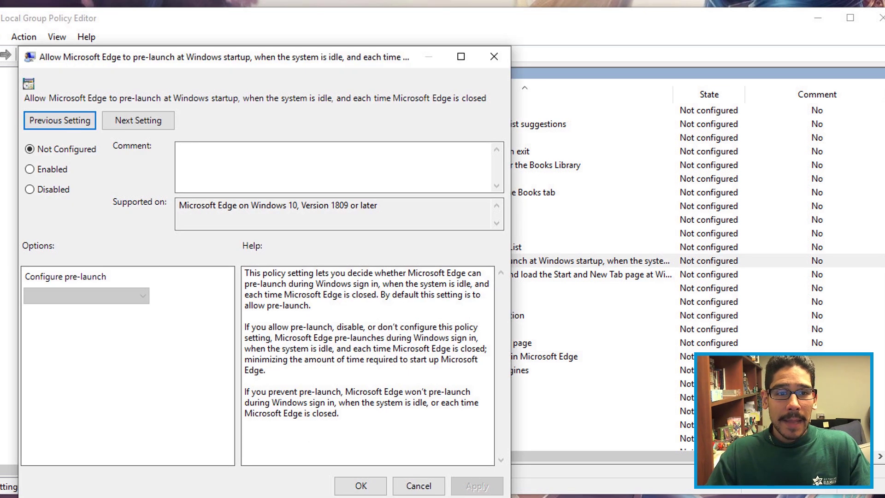